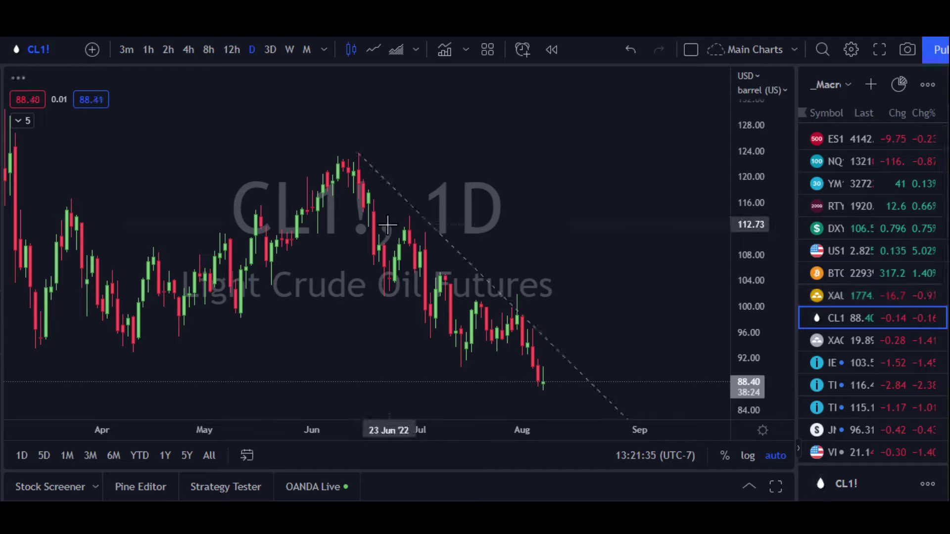
Examine the CL1! daily chart over a longer period back to February, and open the ES1! chart from the watchlist
scroll(389, 223, down, 2)
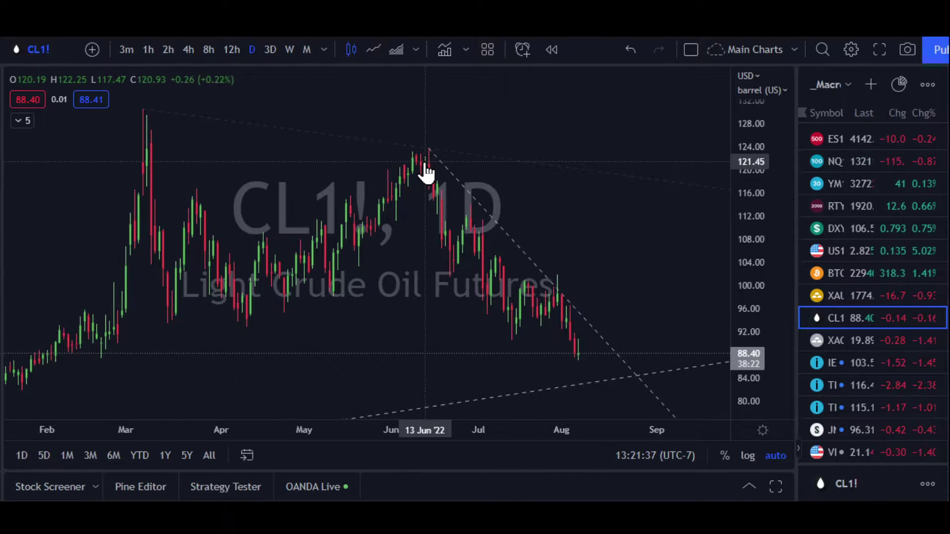
click(448, 182)
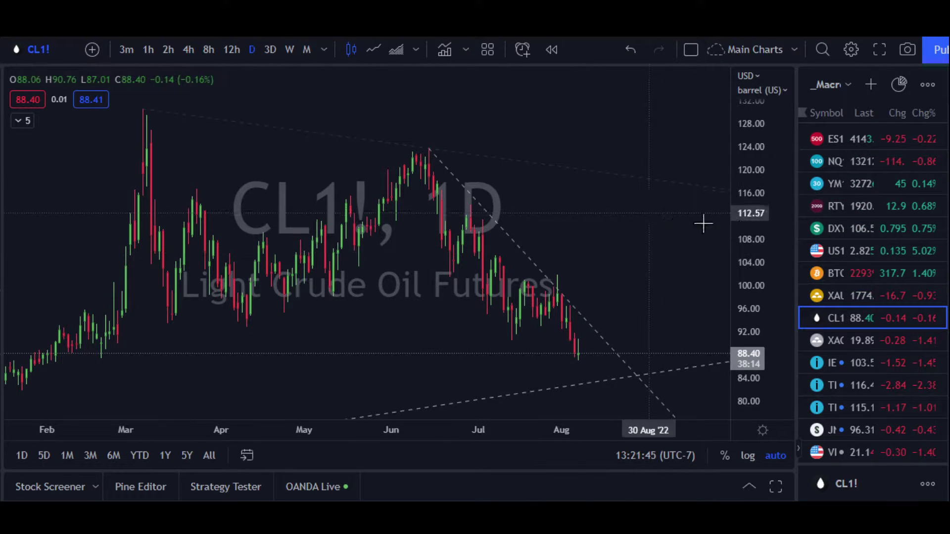
click(833, 139)
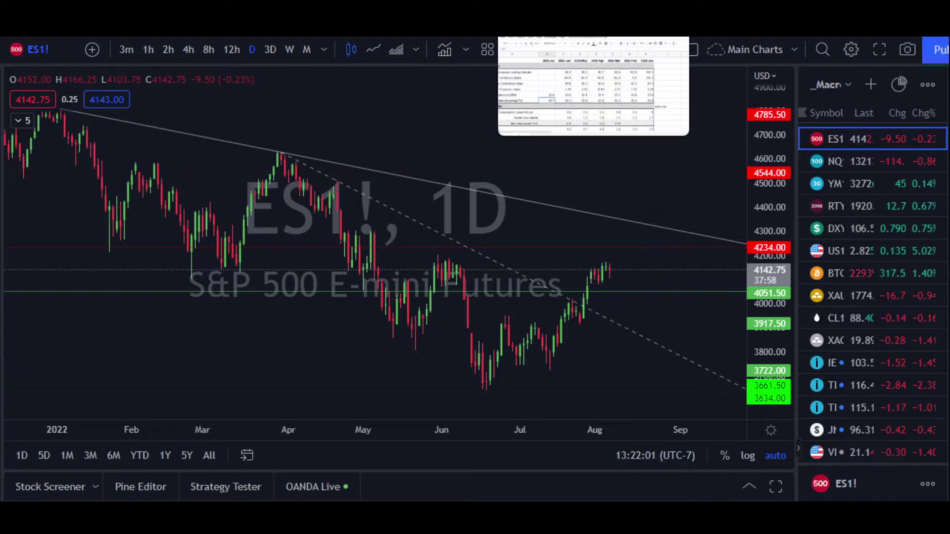
Switch to the Economic Data spreadsheet and compare July's ISM Manufacturing PMI with the preceding months
click(544, 30)
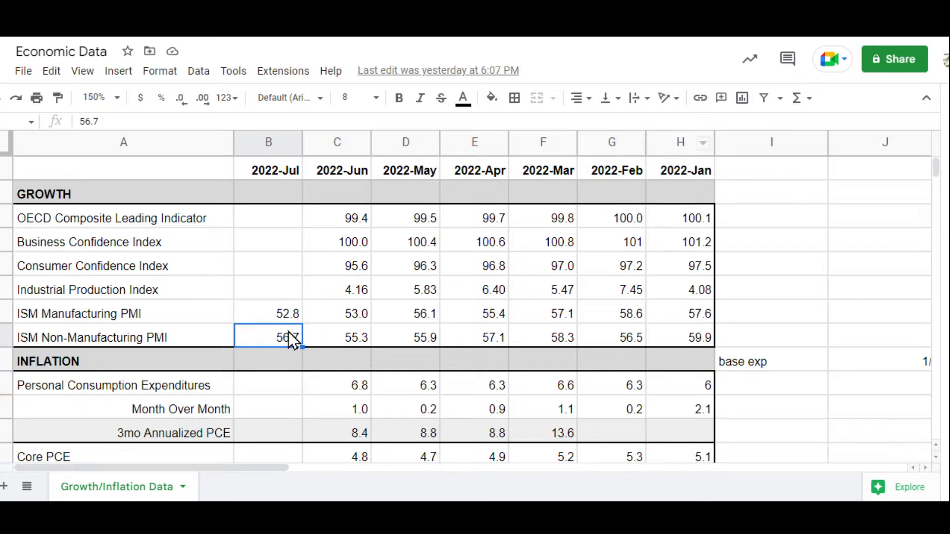
drag(282, 320, 447, 322)
drag(510, 324, 271, 322)
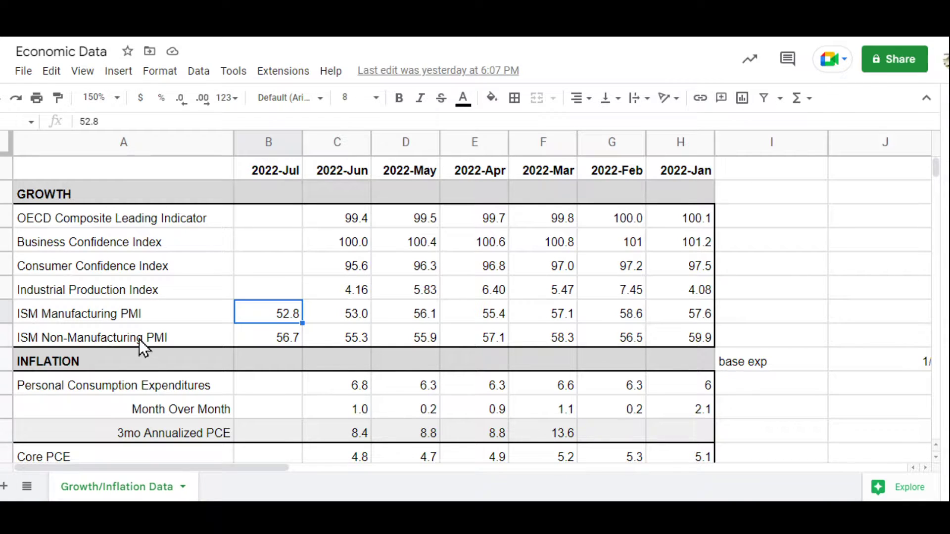
Compare the ISM Non-Manufacturing PMI readings month by month from March to July 2022
click(281, 340)
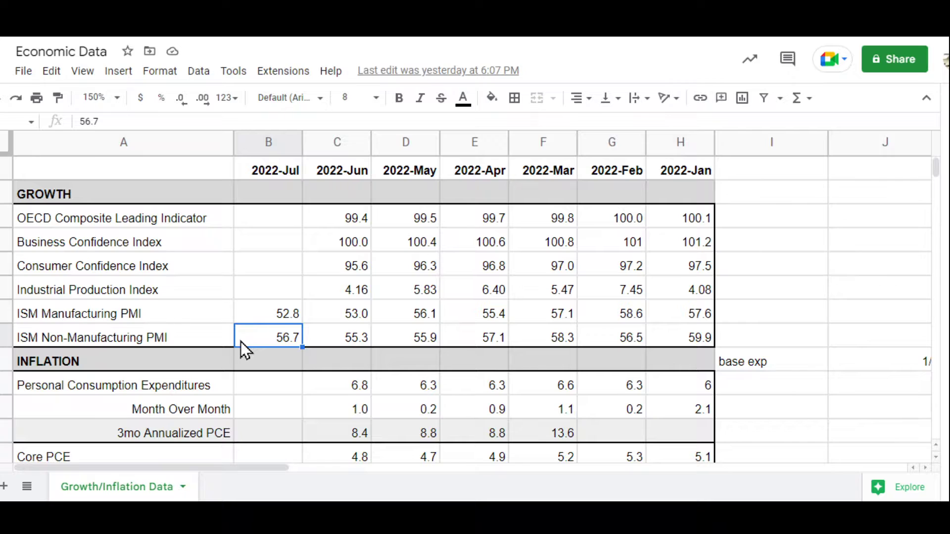
click(559, 340)
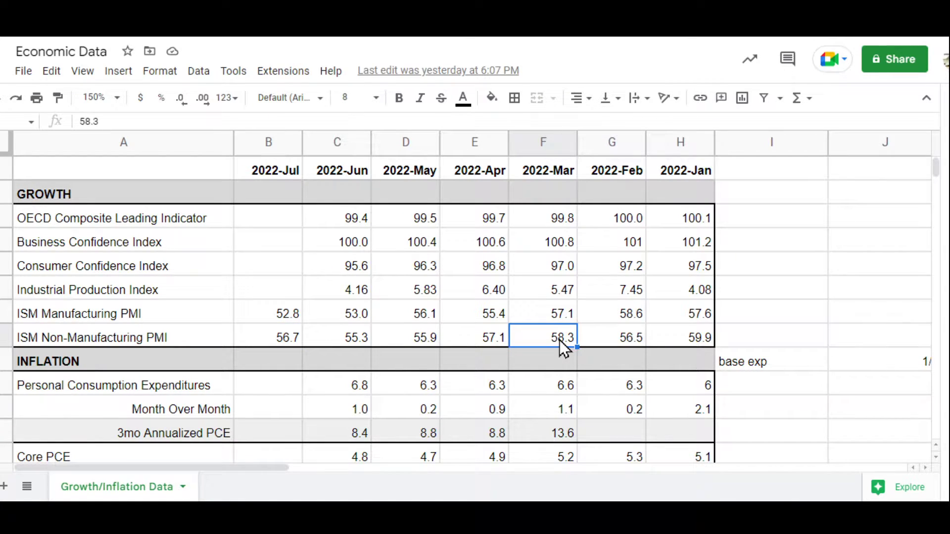
click(488, 345)
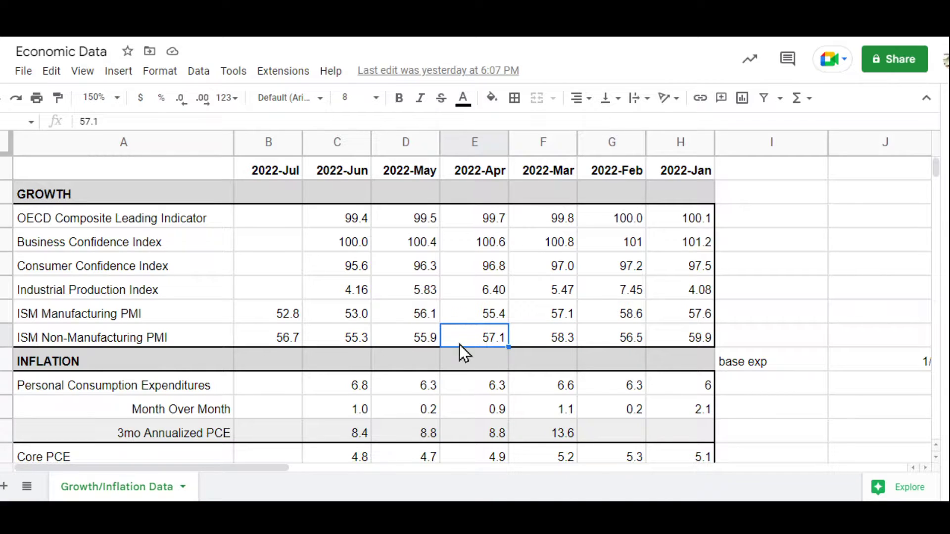
click(420, 340)
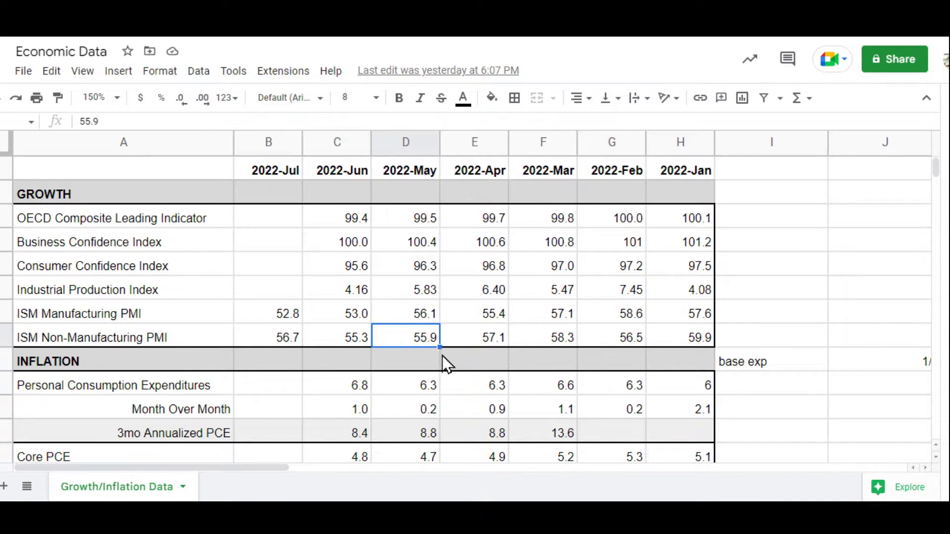
click(337, 343)
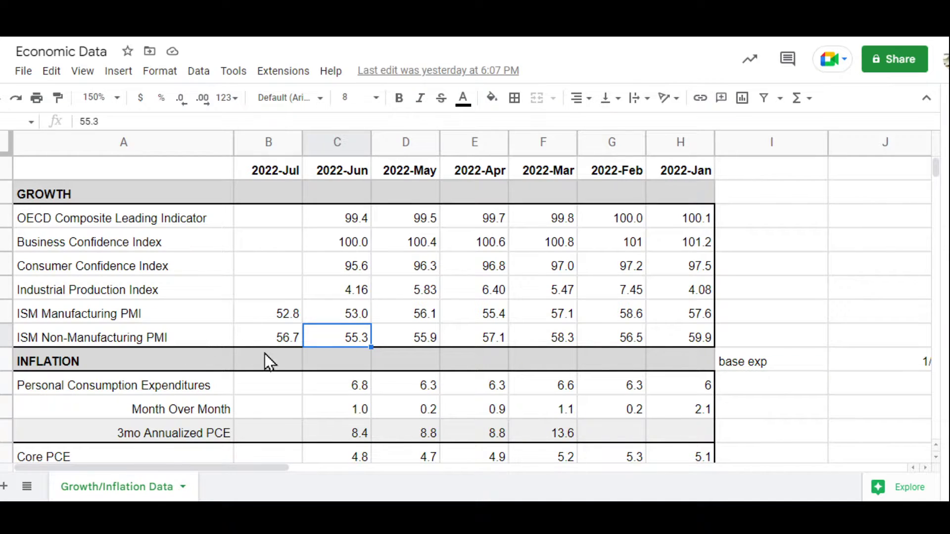
click(277, 338)
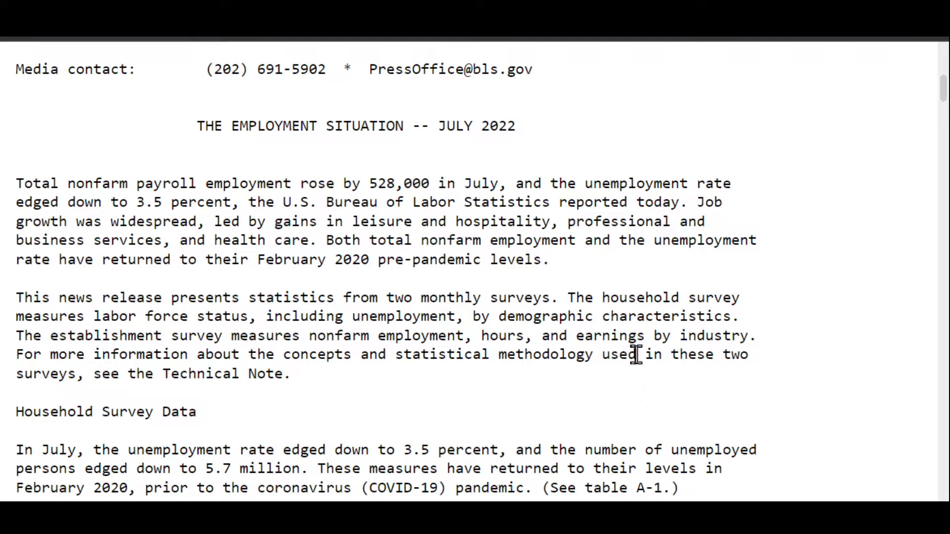
Switch to the BLS Employment Situation Summary and highlight the July payroll gain and unemployment rate in the opening paragraph
scroll(293, 322, up, 6)
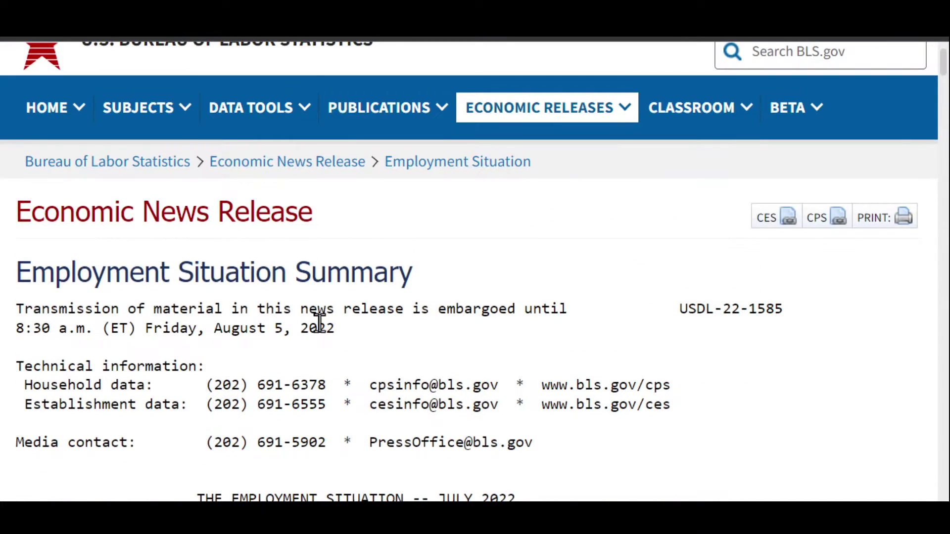
scroll(344, 316, down, 6)
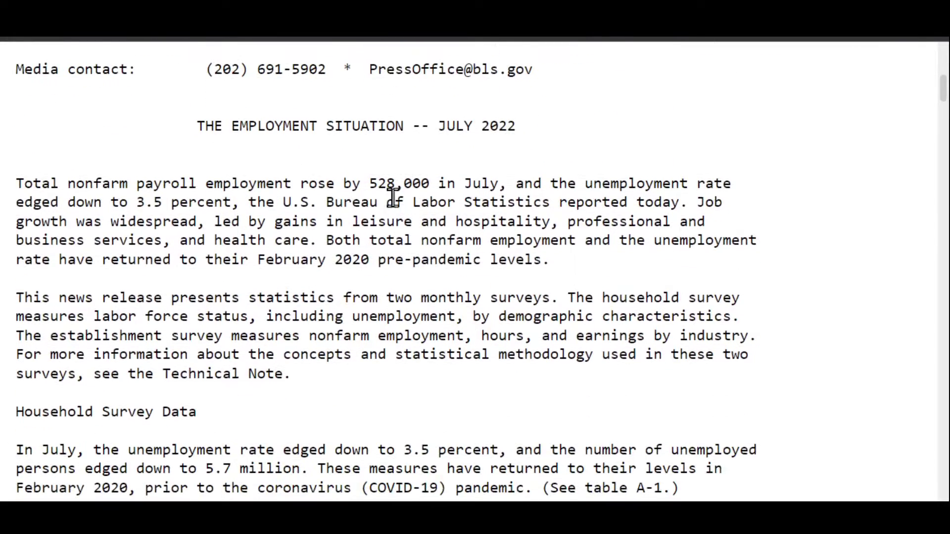
drag(370, 184, 430, 188)
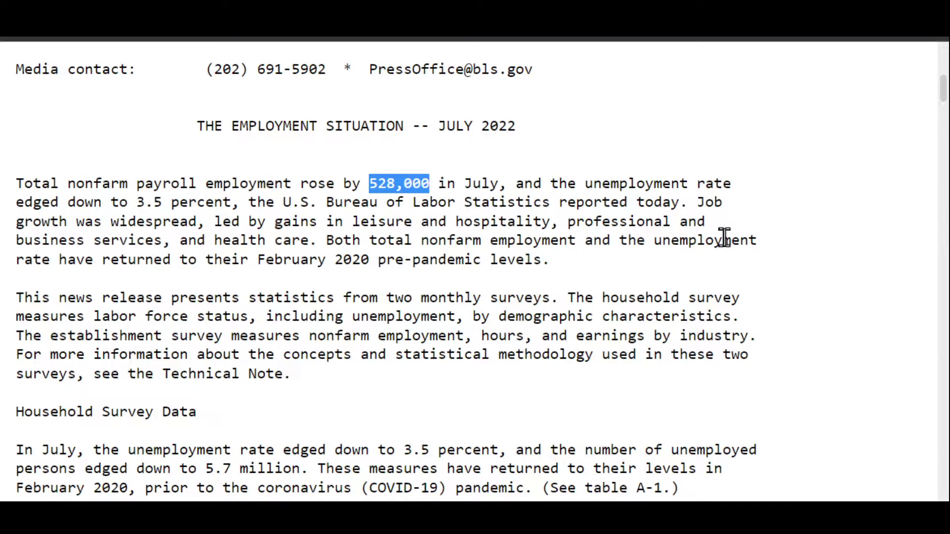
click(814, 149)
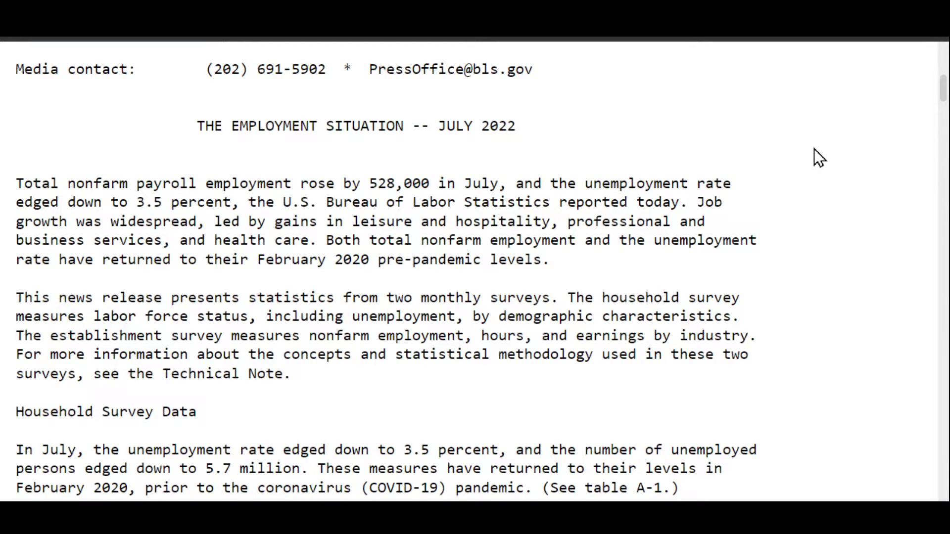
drag(570, 183, 593, 184)
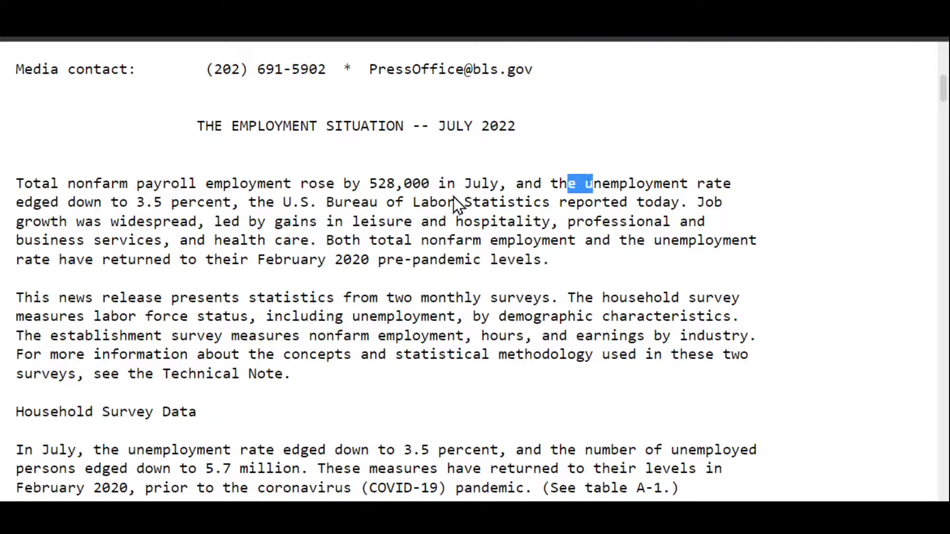
drag(458, 203, 229, 195)
click(230, 203)
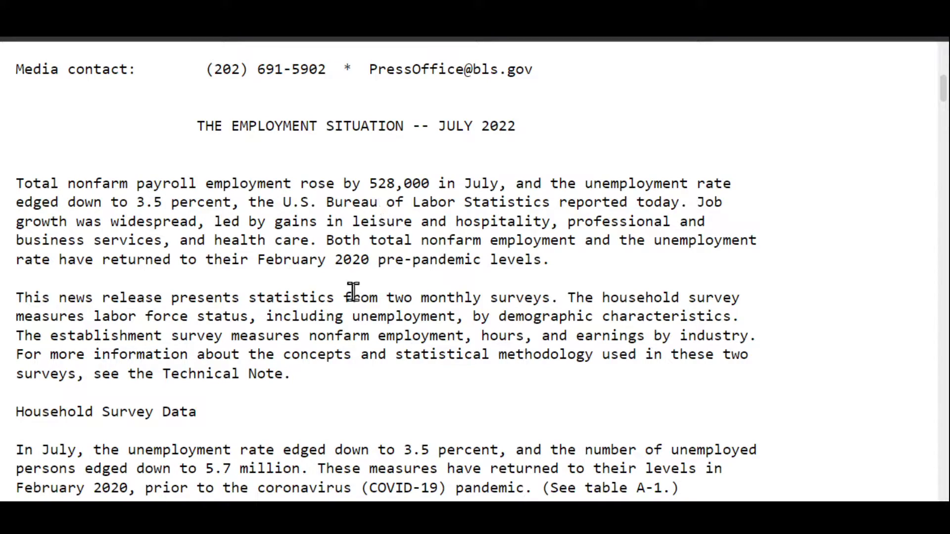
Skim the household survey section of the July 2022 employment release and return to its opening summary
scroll(353, 292, down, 11)
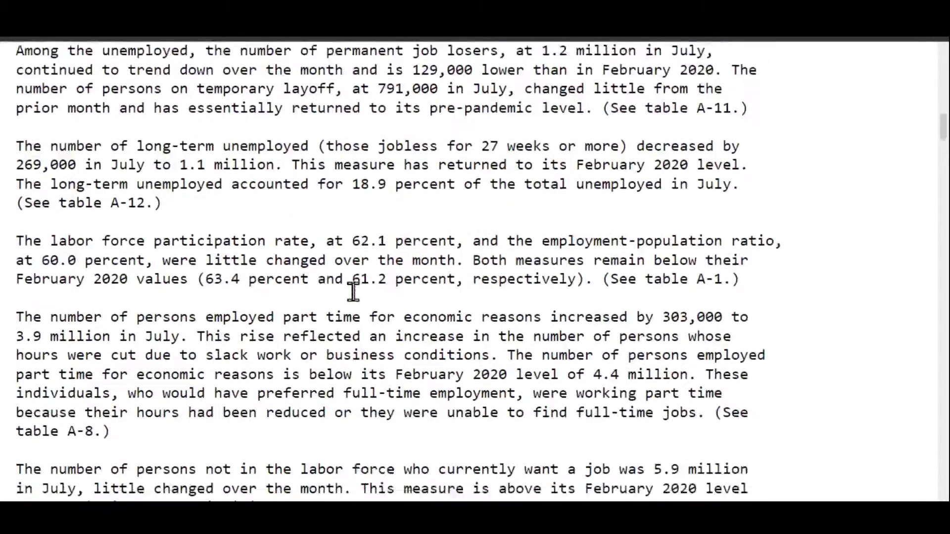
scroll(353, 292, down, 4)
scroll(353, 292, up, 3)
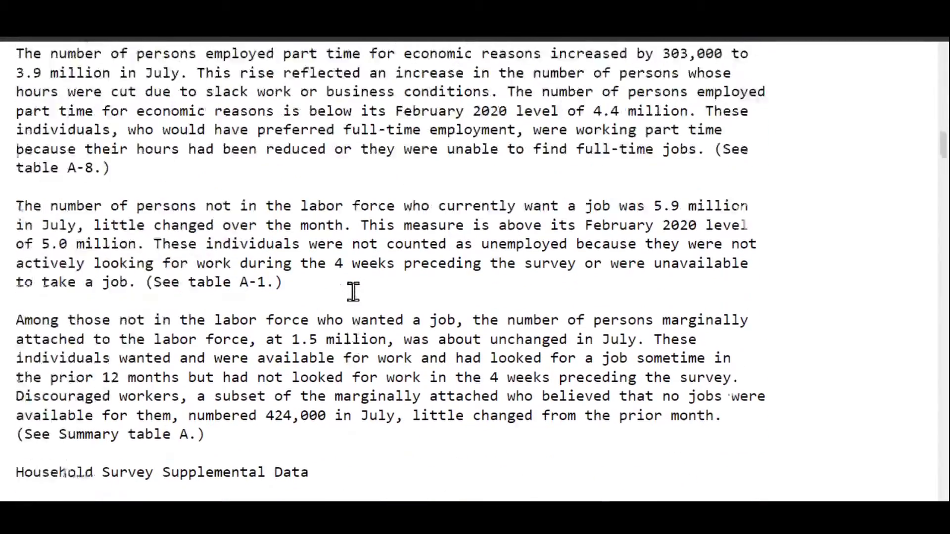
scroll(353, 292, up, 14)
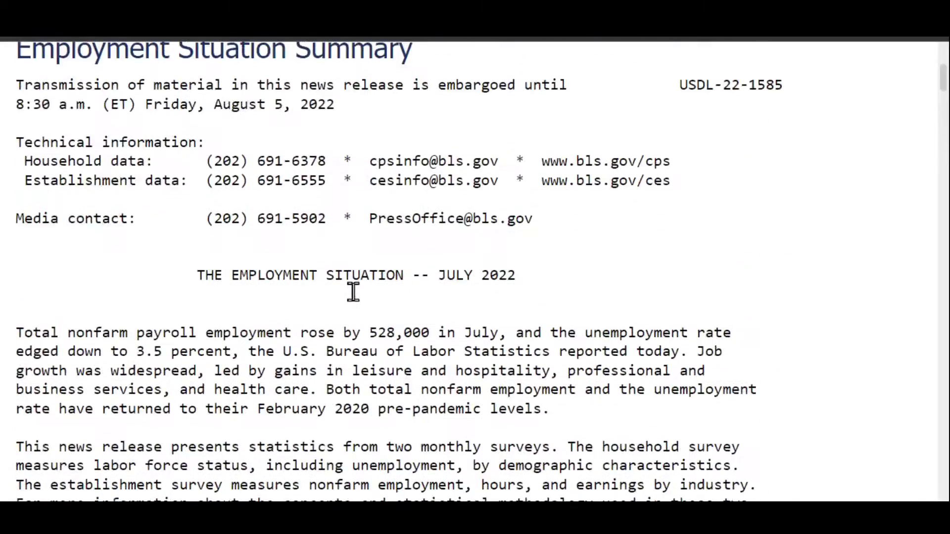
scroll(355, 301, down, 5)
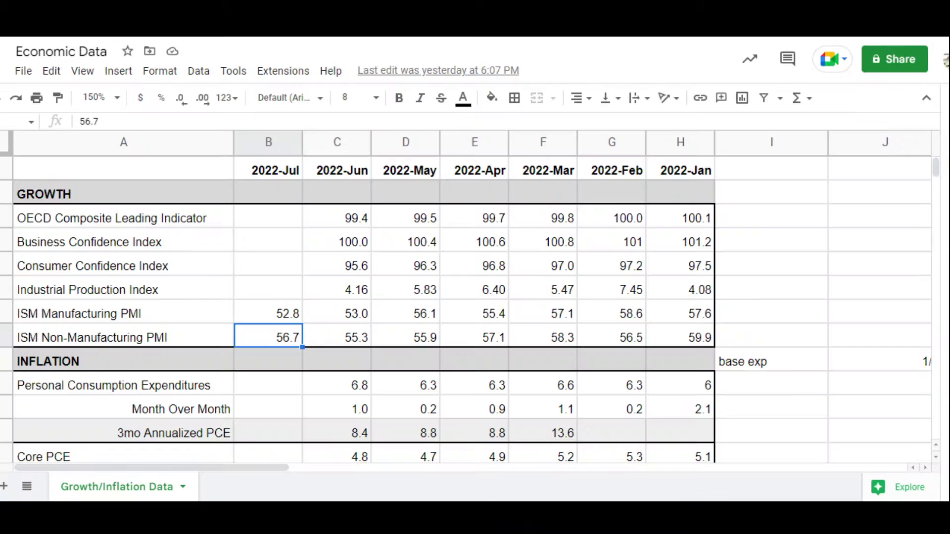
Return to the Economic Data spreadsheet and highlight the Core PCE, Month Over Month and 3mo Annualized Core PCE rows
click(337, 316)
scroll(375, 329, down, 3)
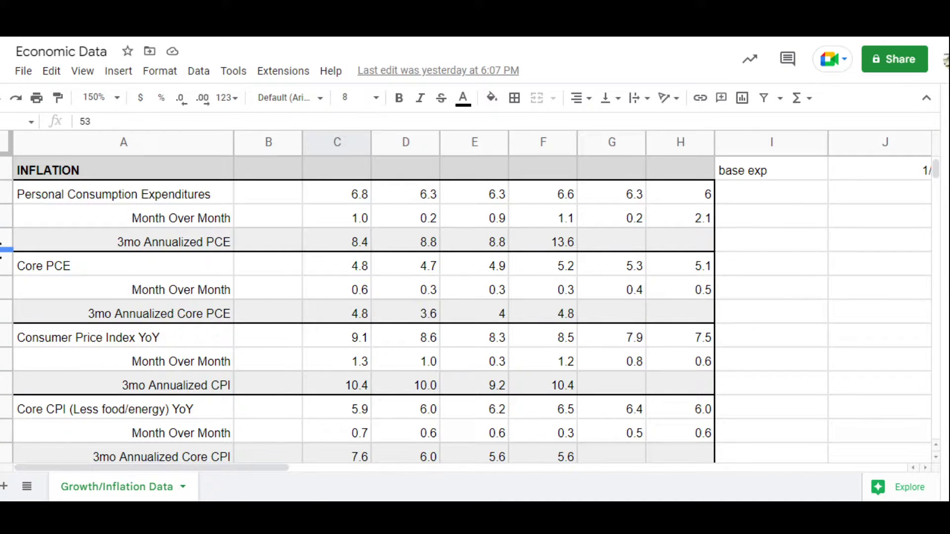
drag(117, 267, 700, 331)
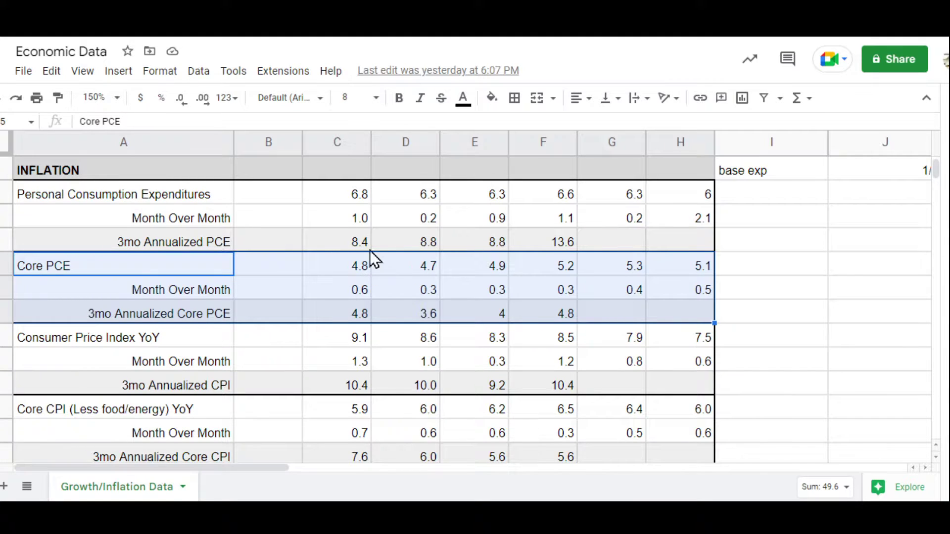
Inspect June's 3mo Annualized PCE and the June Core PCE yearly, monthly and three-month annualized values
click(346, 243)
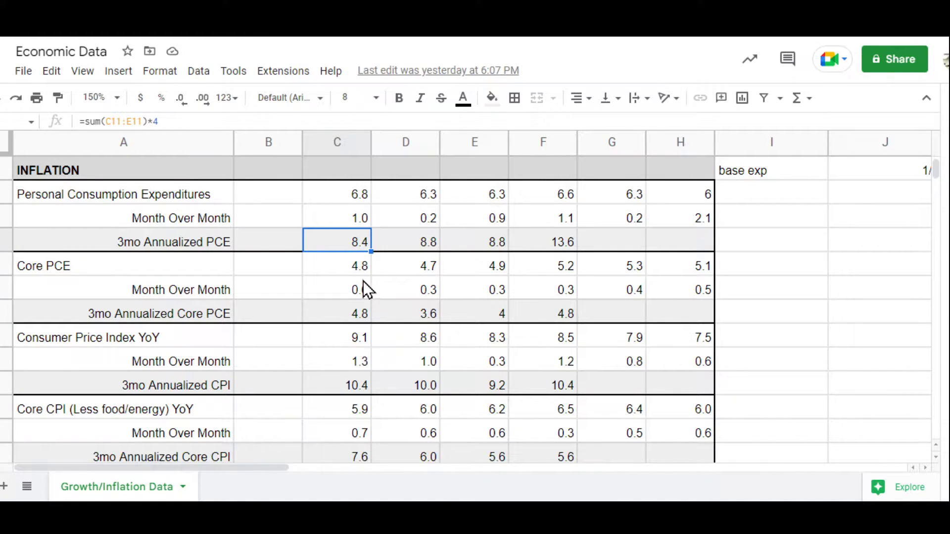
click(424, 317)
click(357, 315)
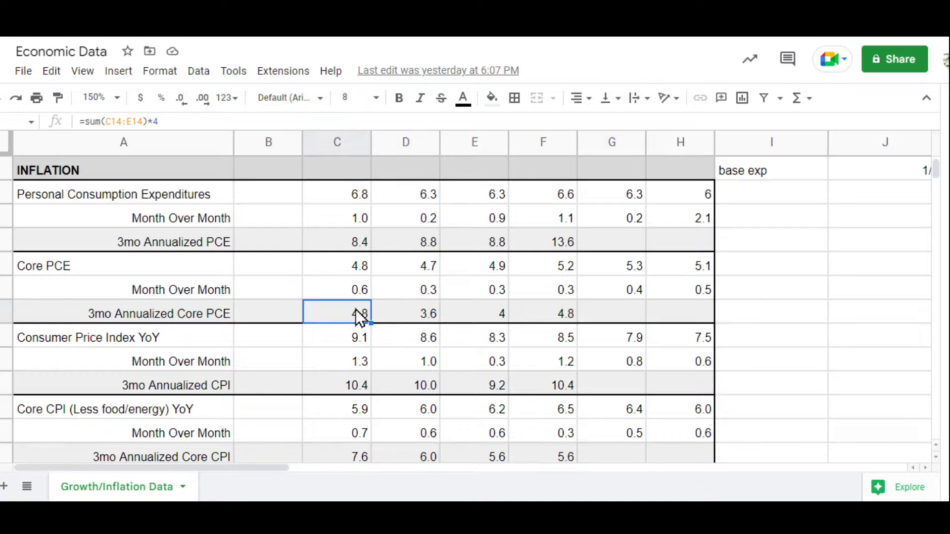
click(361, 292)
click(355, 267)
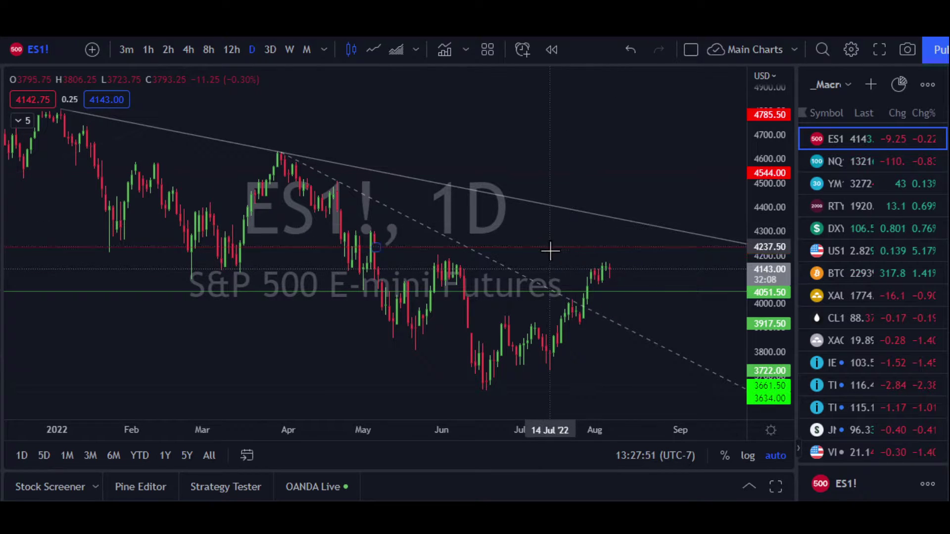
Switch to the ES1! chart, examine recent price action around the 4234.00 level, and open the 100-ZQZ2022 chart from the watchlist
scroll(556, 232, up, 1)
scroll(556, 230, up, 1)
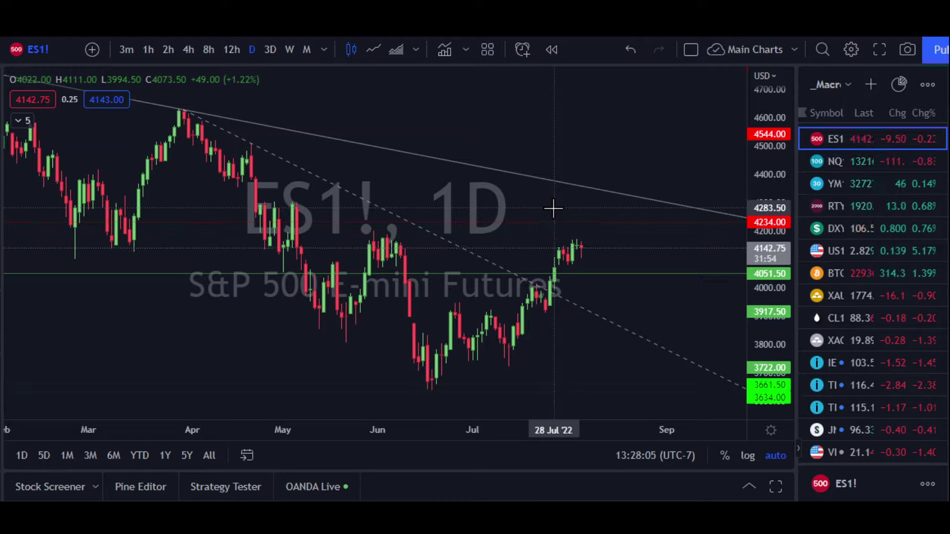
scroll(655, 255, down, 1)
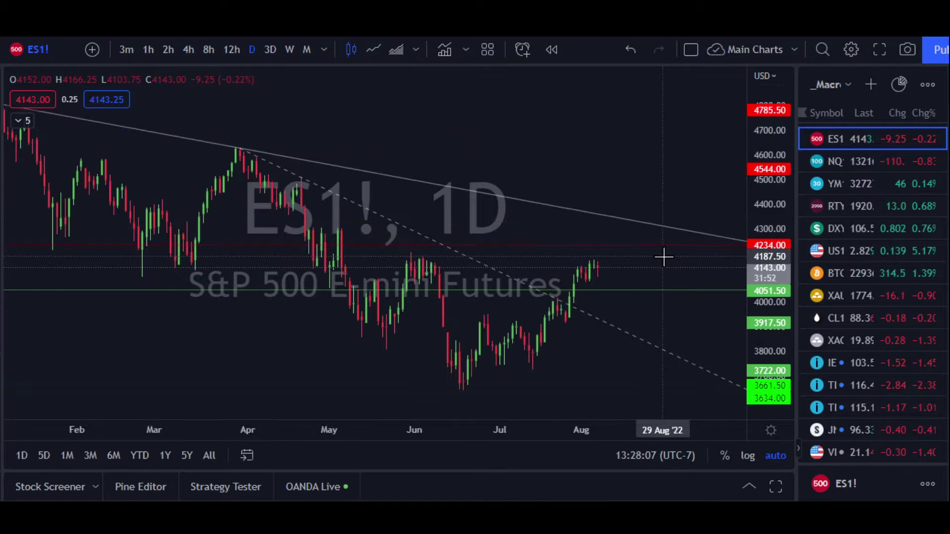
scroll(660, 255, up, 2)
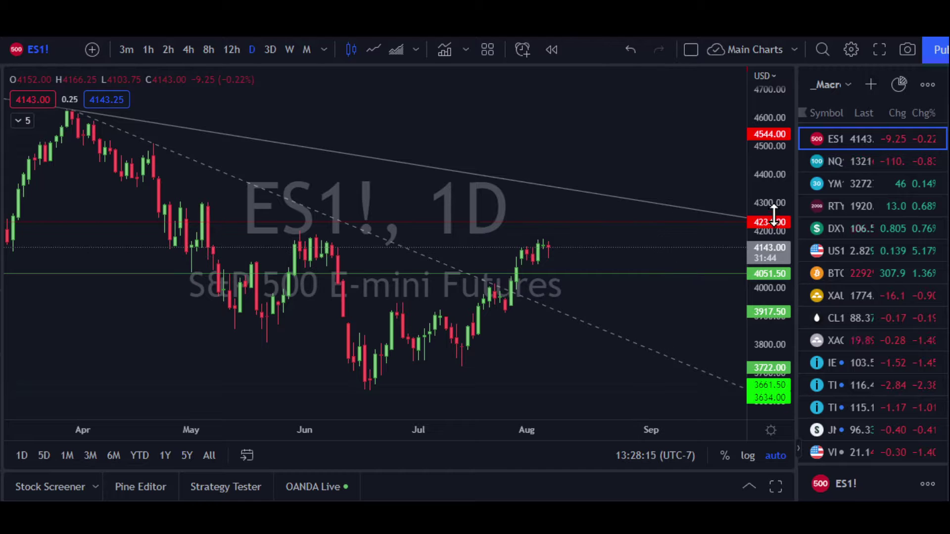
scroll(874, 327, down, 2)
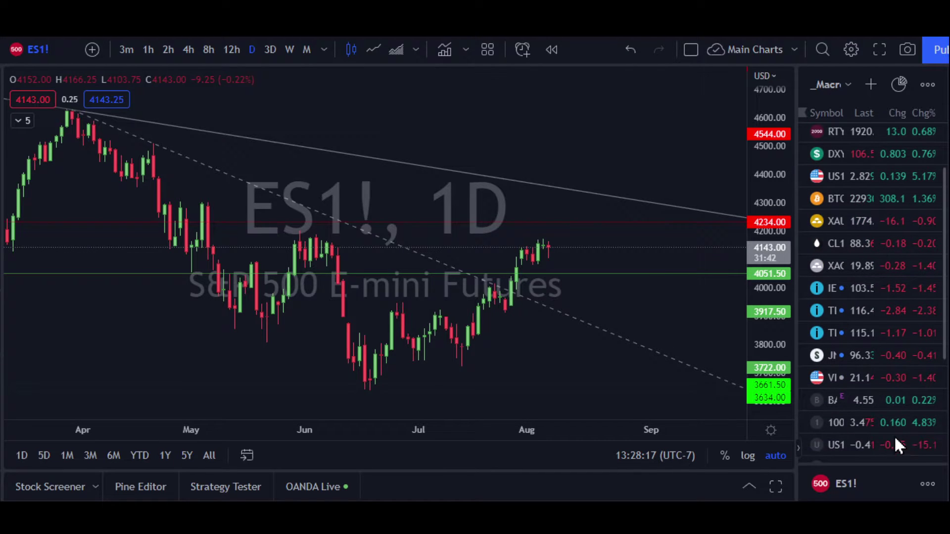
click(861, 426)
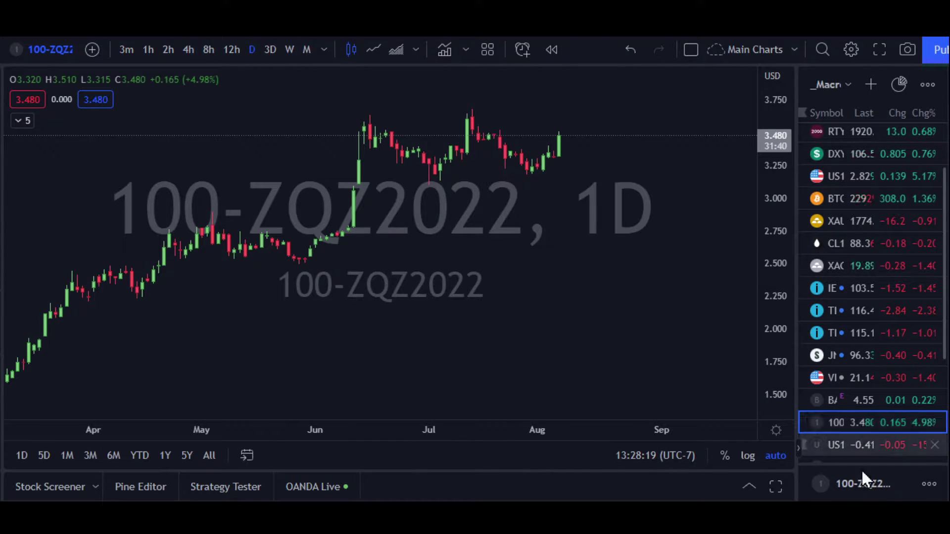